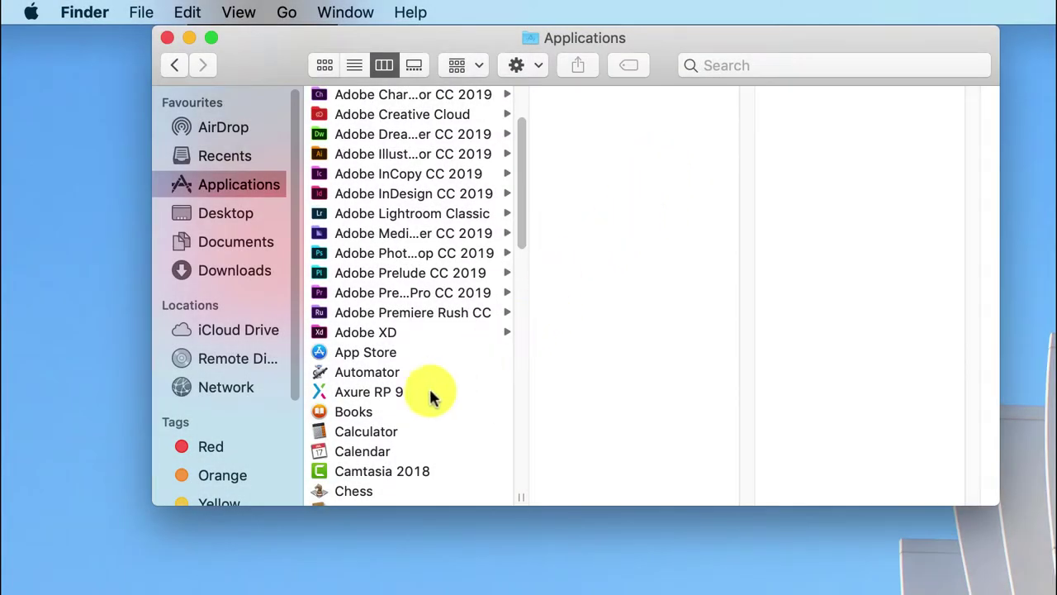
Step: Launch Axure RP 9 from Applications and move its welcome window to the top-left
{"action": "double_click", "coordinate": [383, 393]}
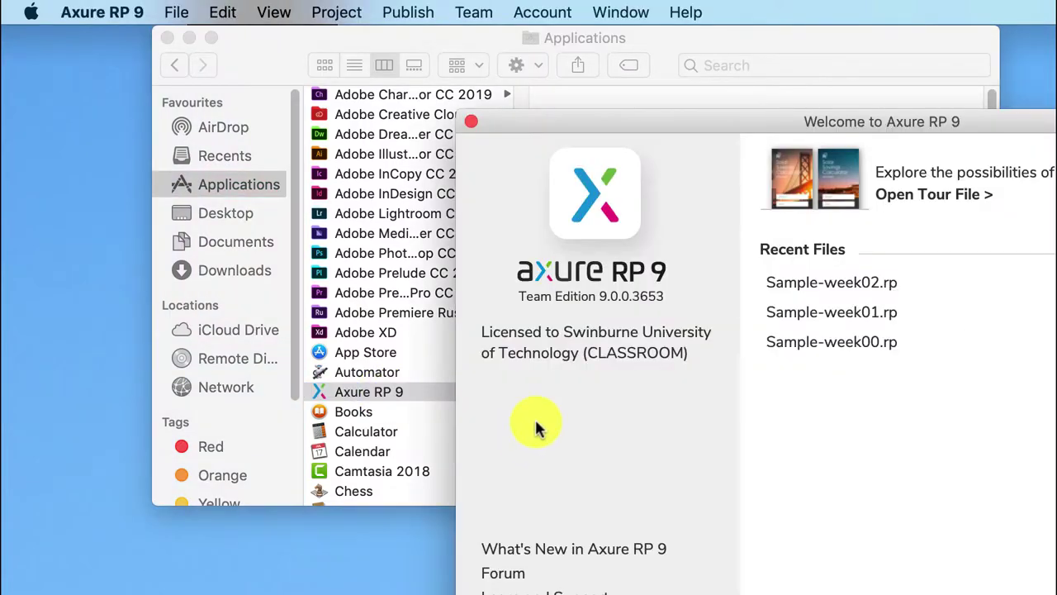
{"action": "left_click_drag", "start_coordinate": [718, 121], "coordinate": [342, 11]}
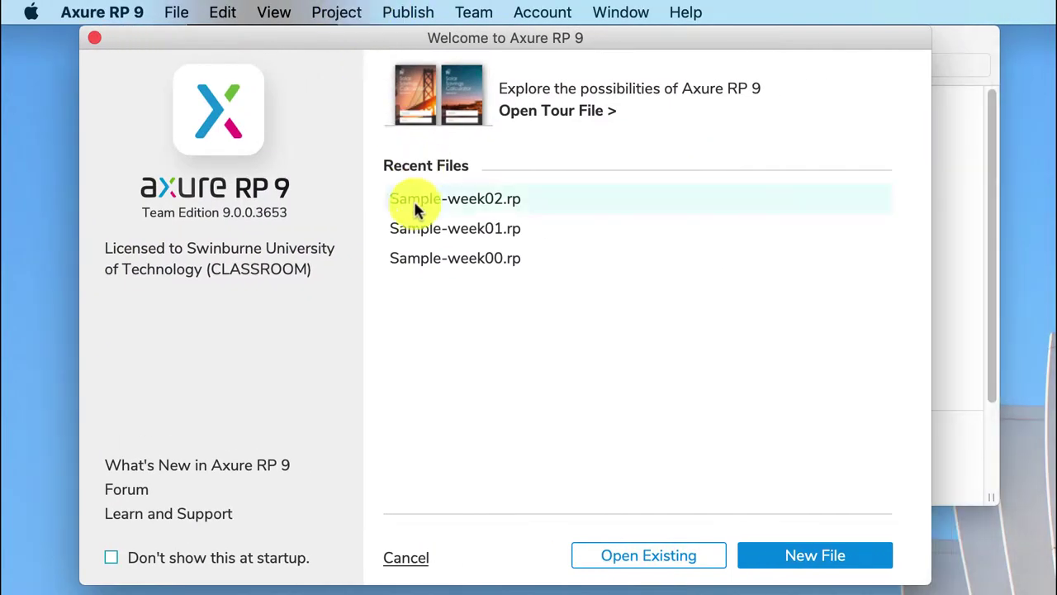
Step: Open Sample-week01.rp from Recent Files and save a copy as Sample-week02.rp
{"action": "left_click", "coordinate": [421, 232]}
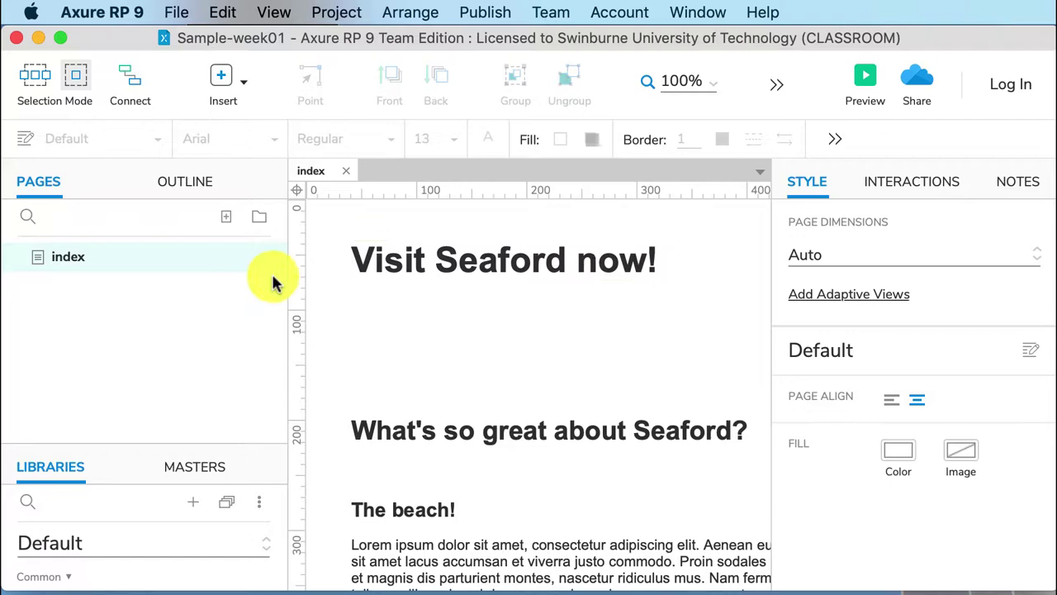
{"action": "left_click", "coordinate": [178, 12]}
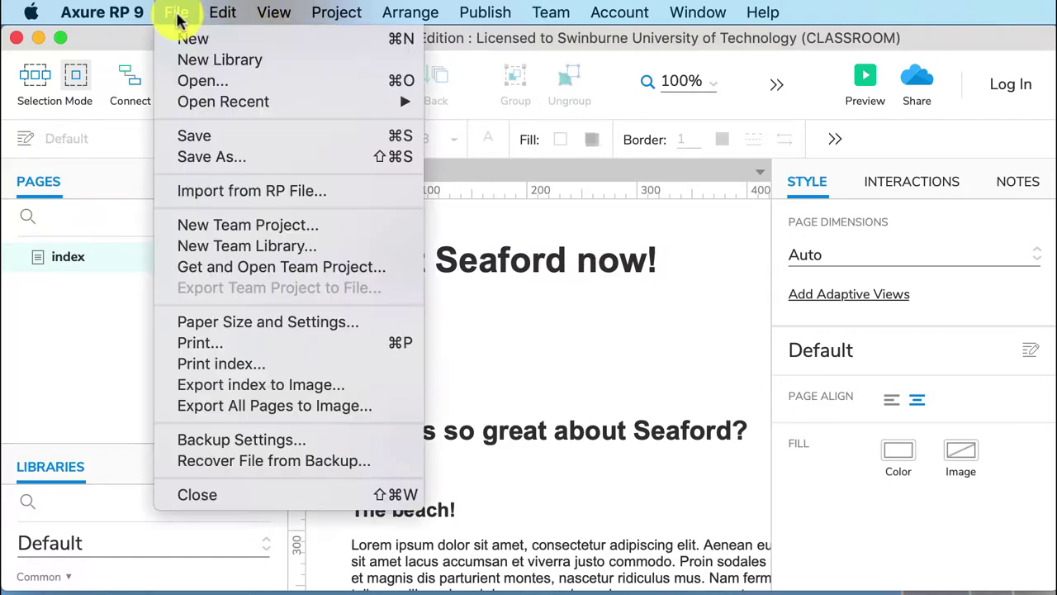
{"action": "left_click", "coordinate": [195, 156]}
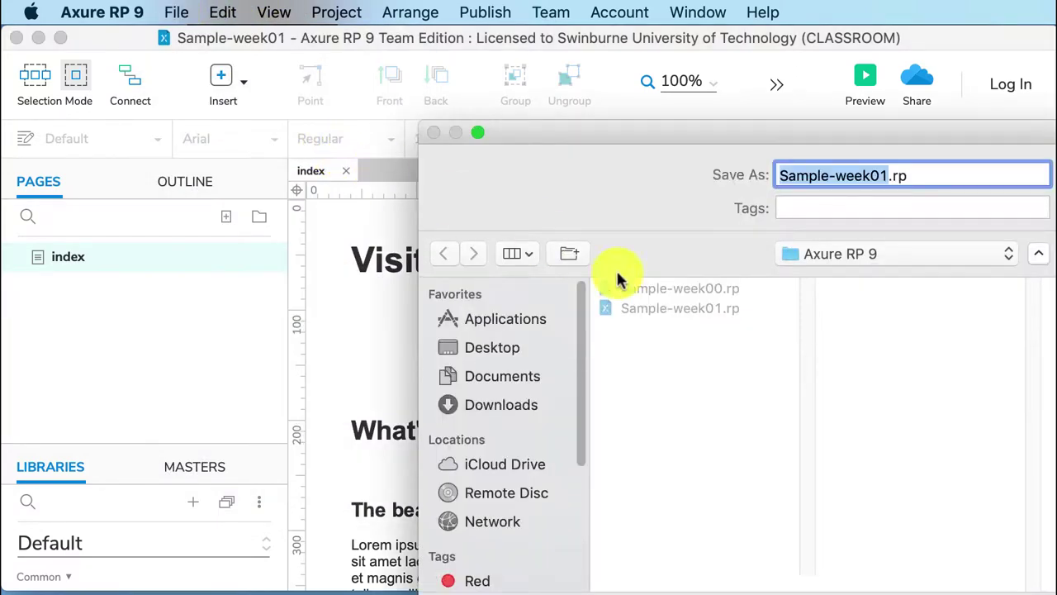
{"action": "left_click", "coordinate": [884, 176]}
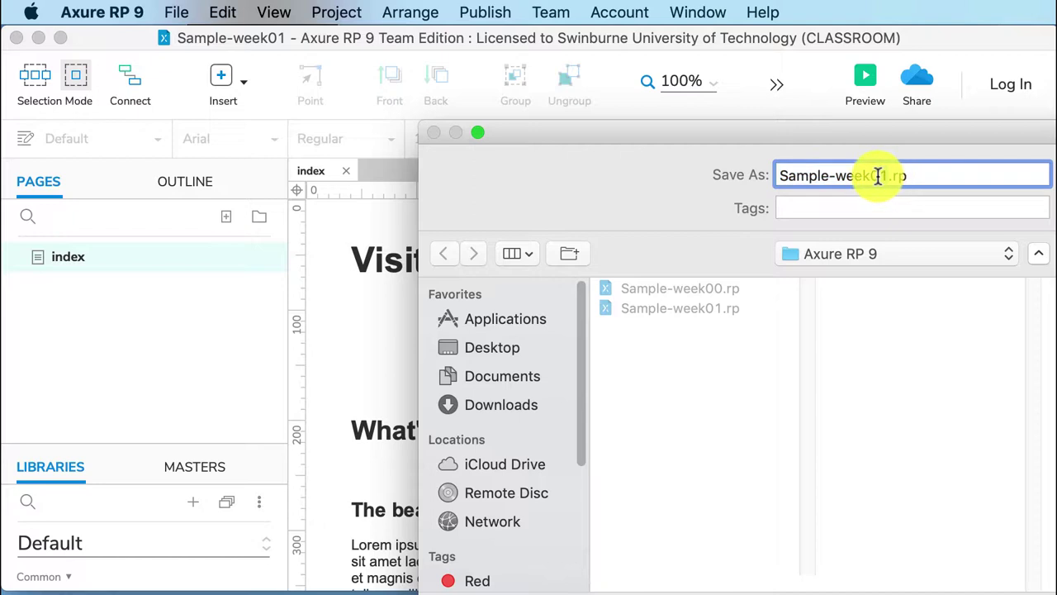
{"action": "key", "text": "BackSpace"}
{"action": "type", "text": "2"}
{"action": "left_click_drag", "start_coordinate": [916, 130], "coordinate": [567, 33]}
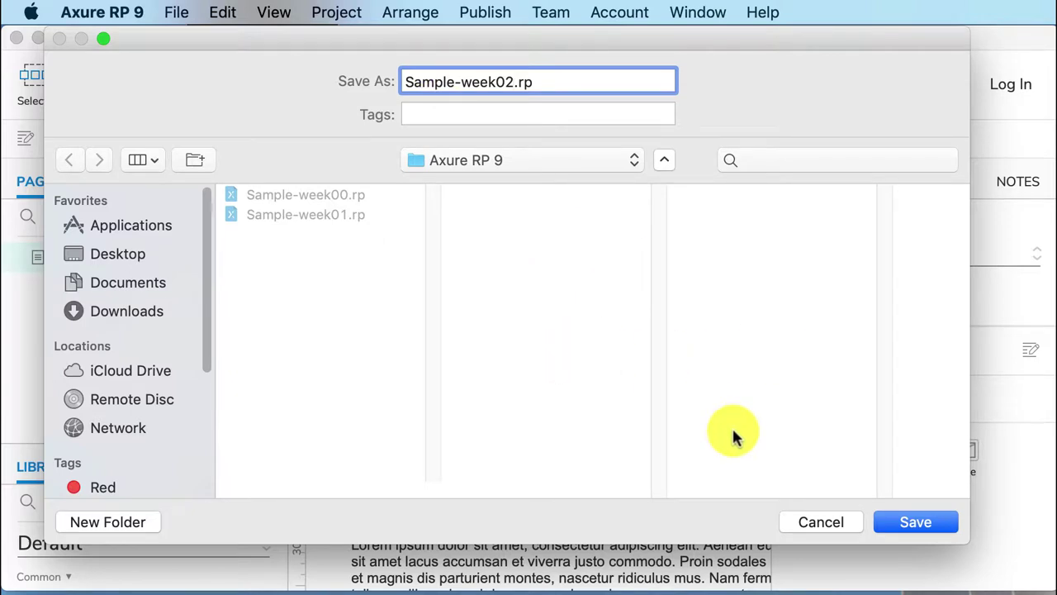
{"action": "left_click", "coordinate": [918, 529]}
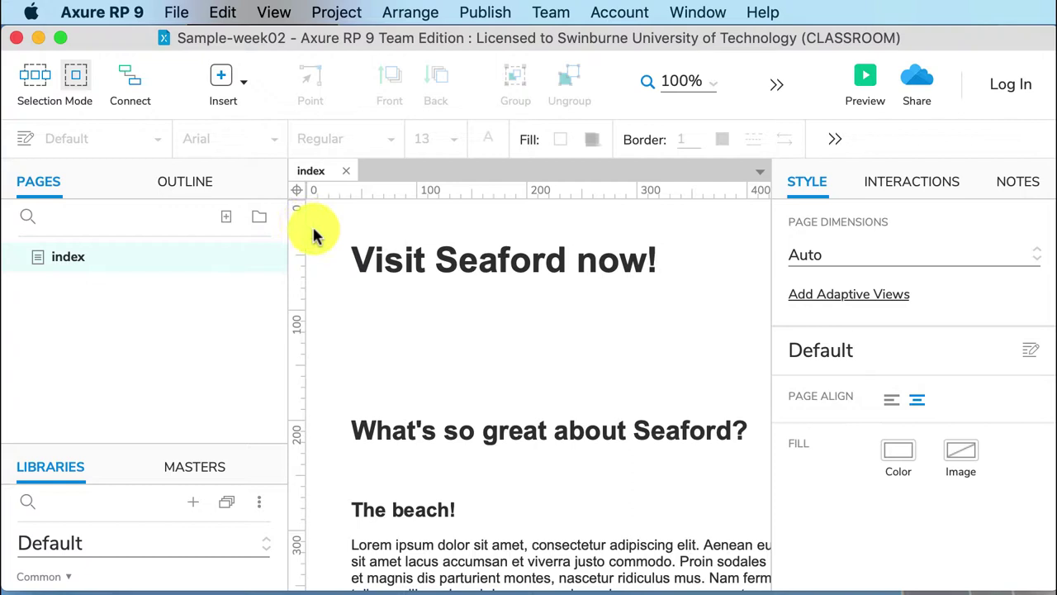
Step: Rename the first page to Page 1 and back to index, then add a new page
{"action": "double_click", "coordinate": [64, 258]}
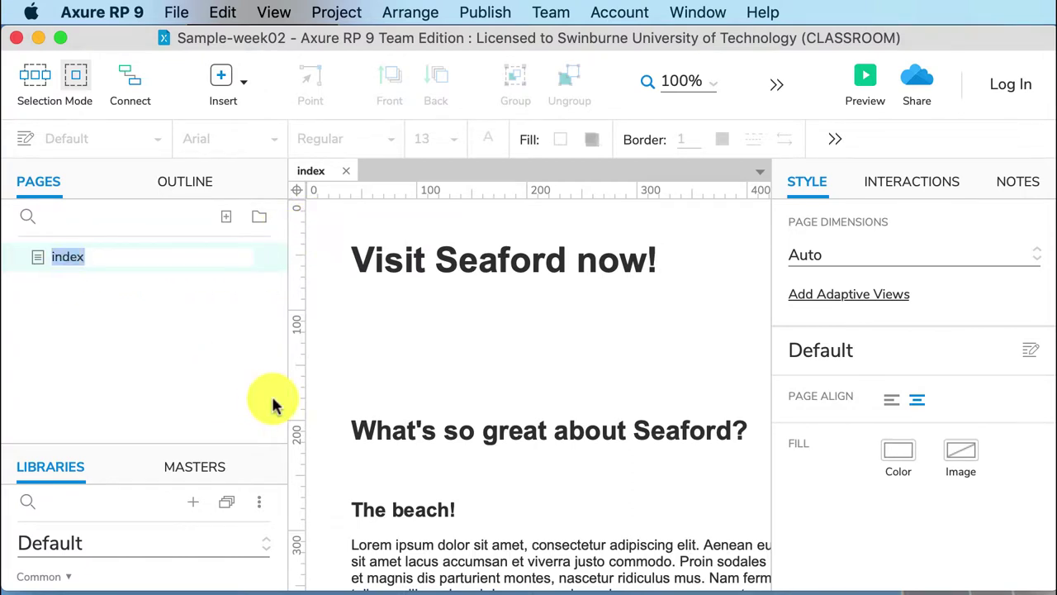
{"action": "type", "text": "Page 1"}
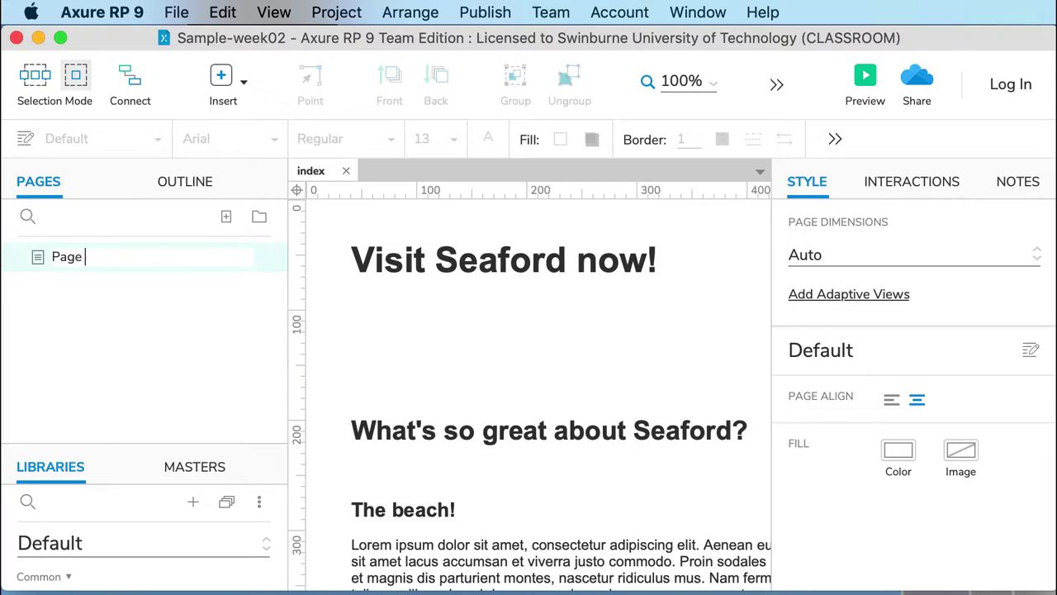
{"action": "key", "text": "Return"}
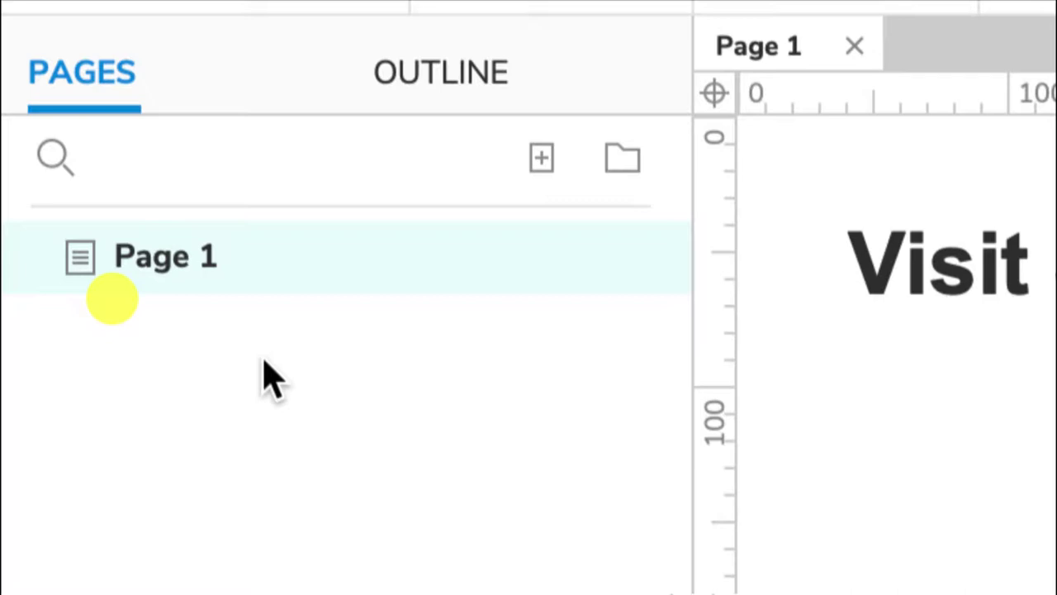
{"action": "double_click", "coordinate": [211, 268]}
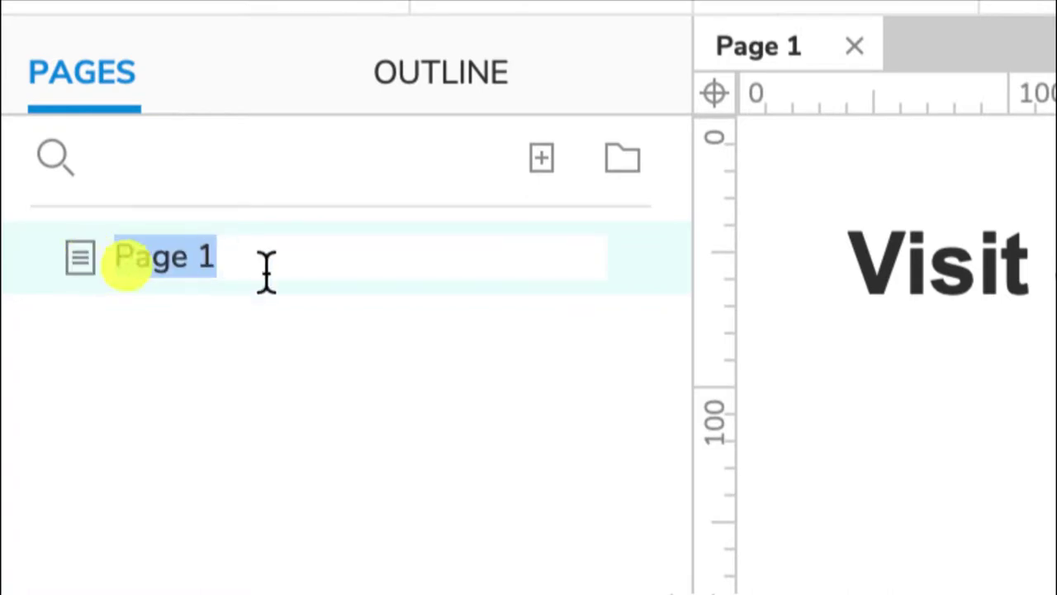
{"action": "type", "text": "index"}
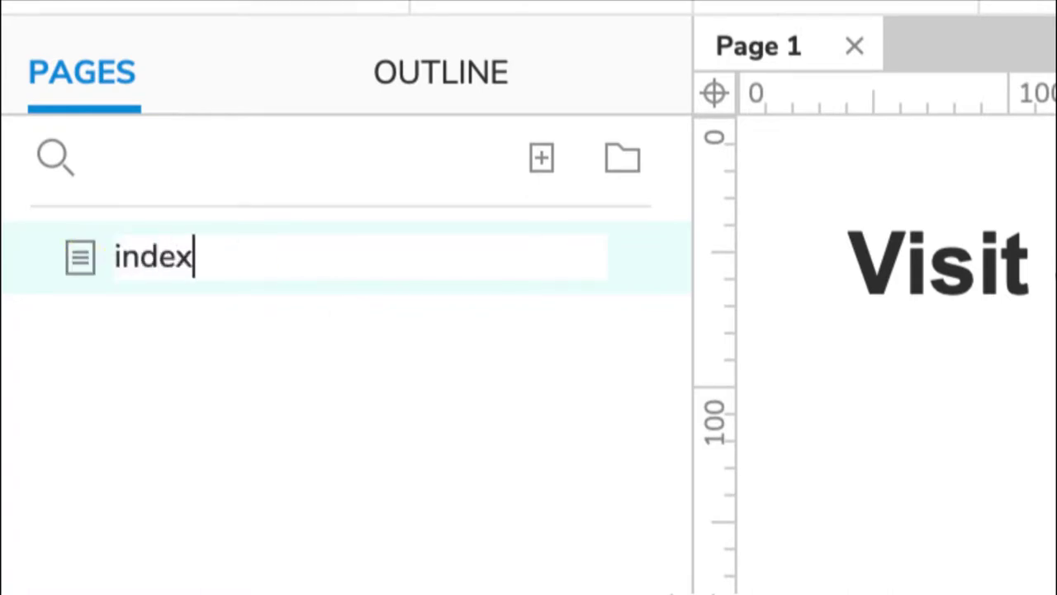
{"action": "key", "text": "Return"}
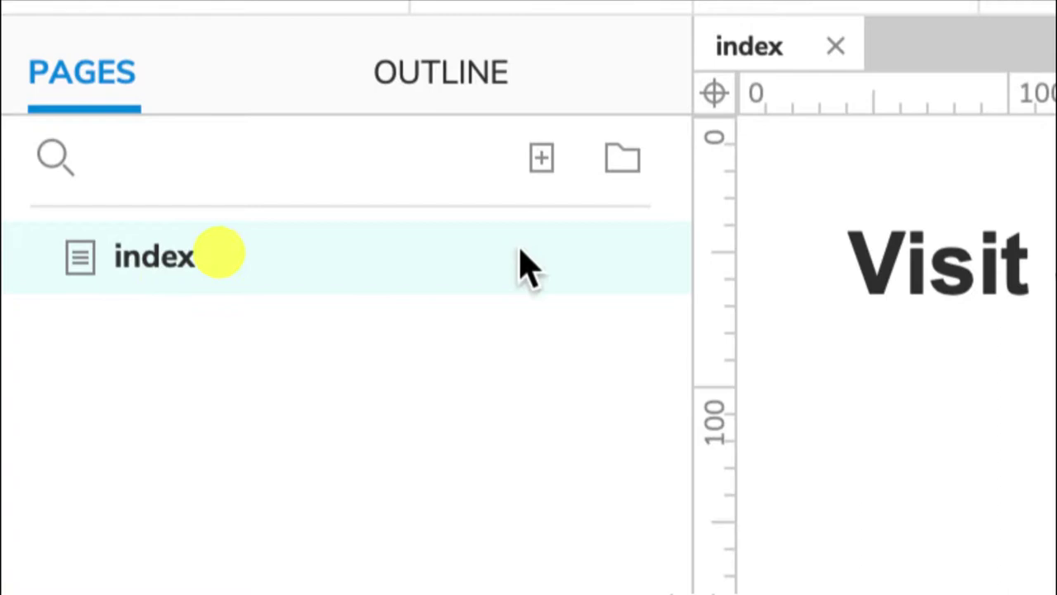
{"action": "left_click", "coordinate": [551, 169]}
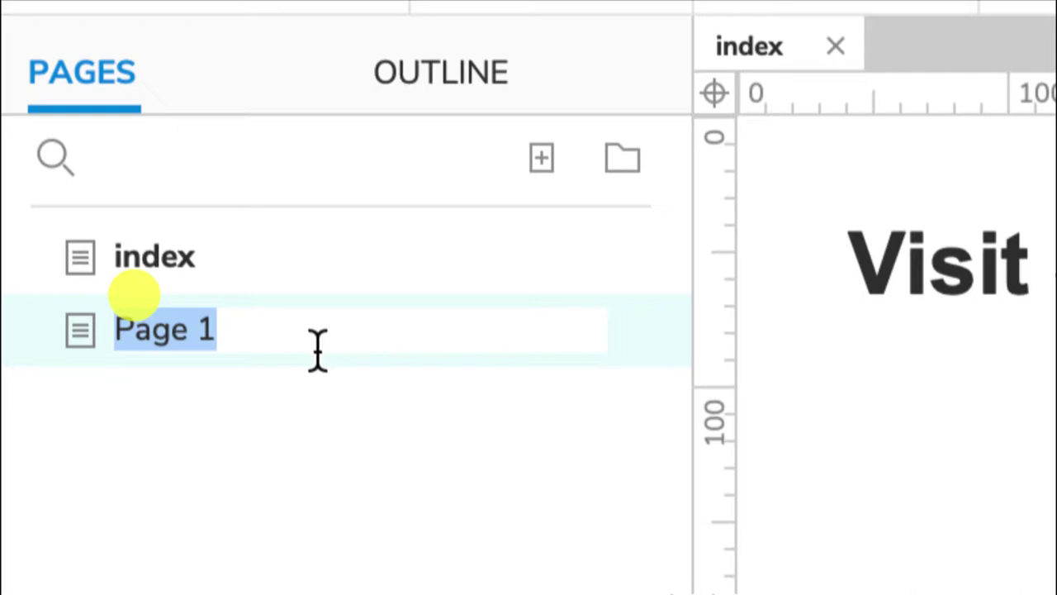
Step: Name the new page beach, then add pages named restaurants and recreation
{"action": "type", "text": "beach"}
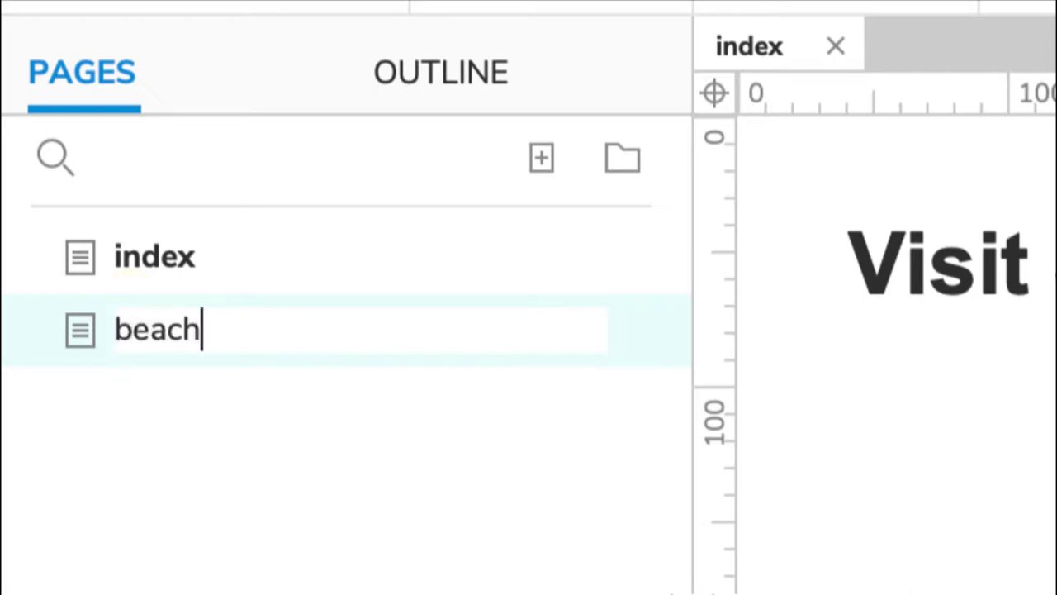
{"action": "key", "text": "Return"}
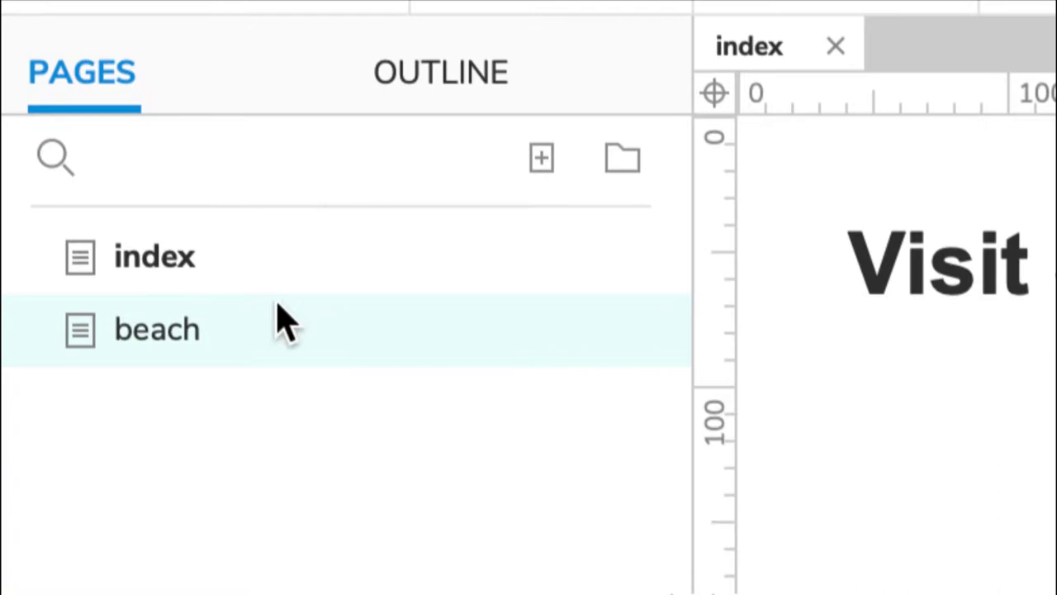
{"action": "left_click", "coordinate": [542, 161]}
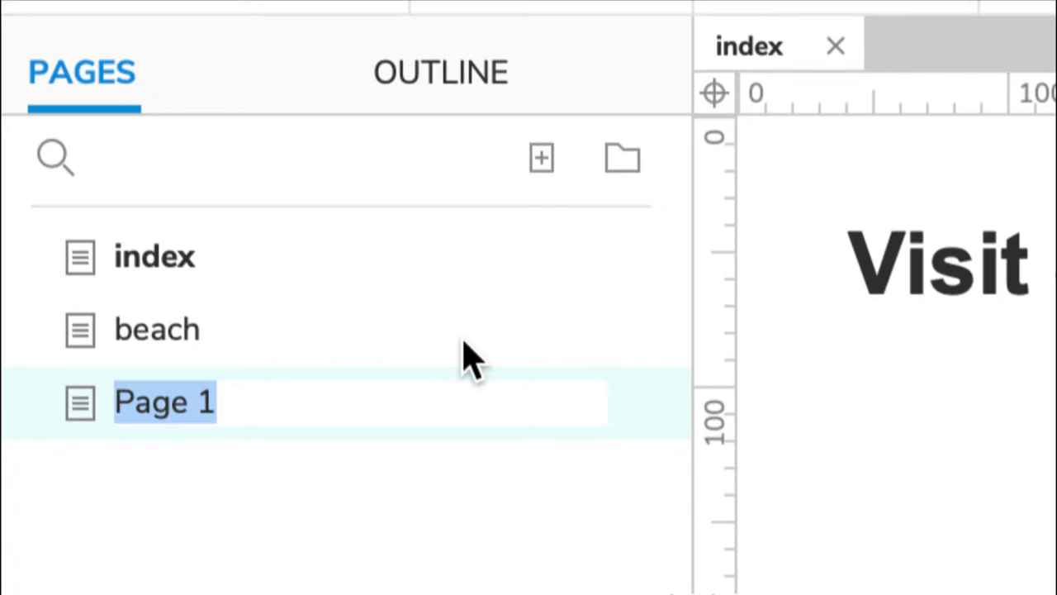
{"action": "type", "text": "restaurants"}
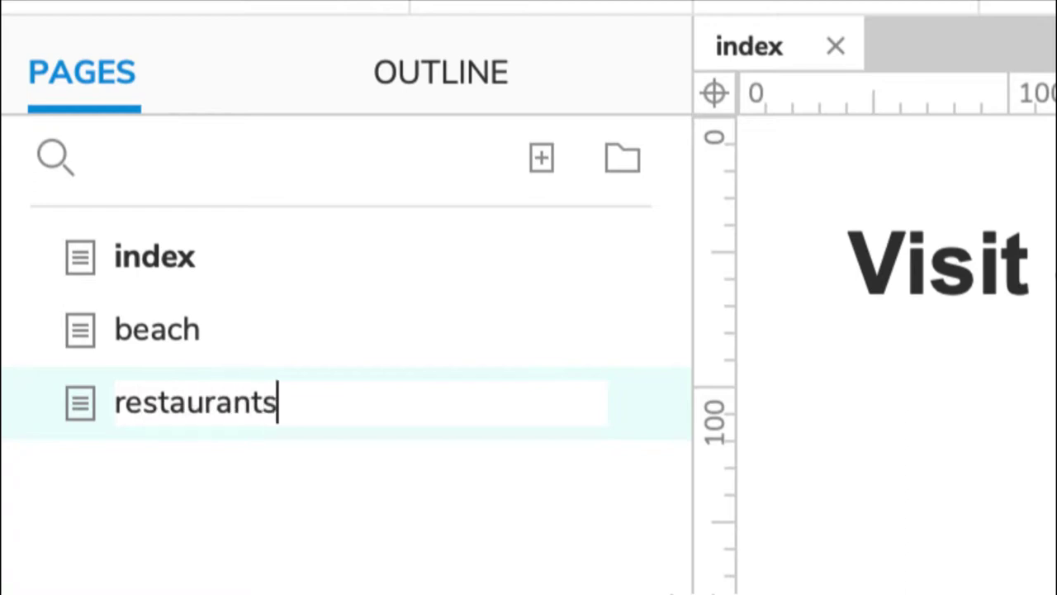
{"action": "key", "text": "Return"}
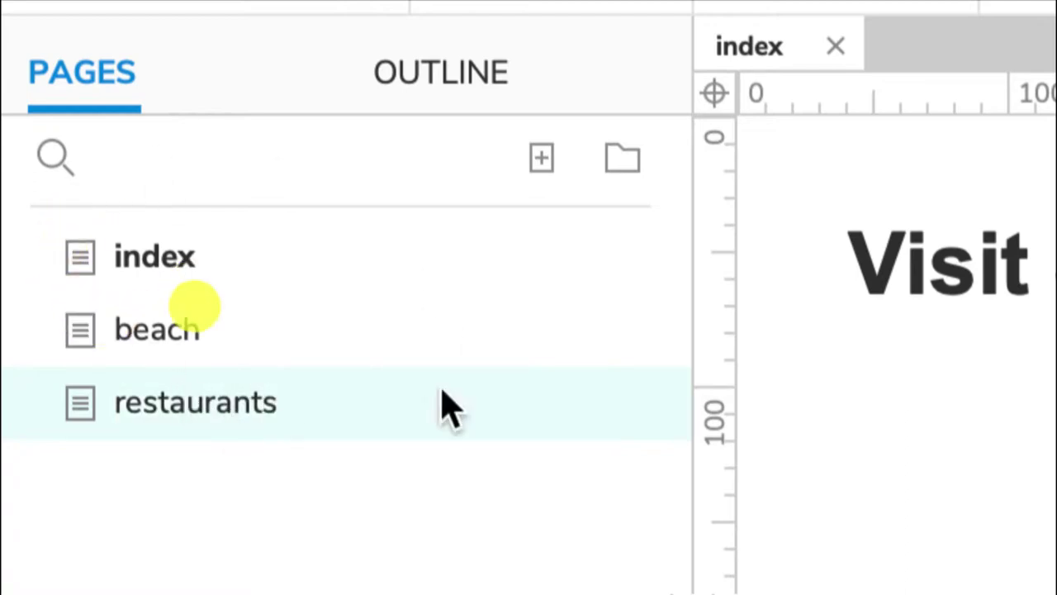
{"action": "left_click", "coordinate": [542, 158]}
{"action": "type", "text": "re"}
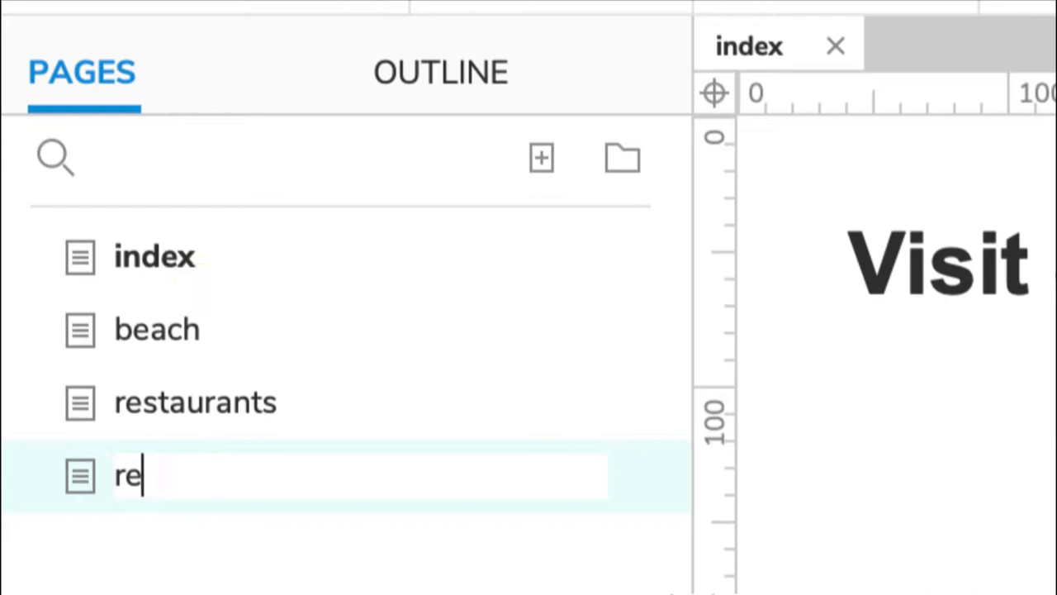
{"action": "type", "text": "creation"}
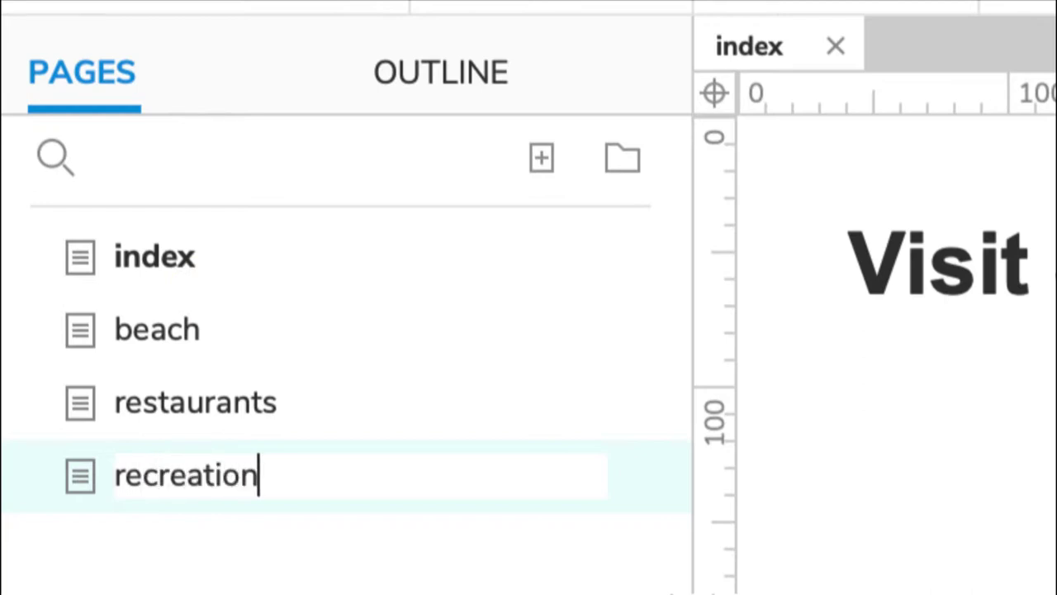
{"action": "key", "text": "Return"}
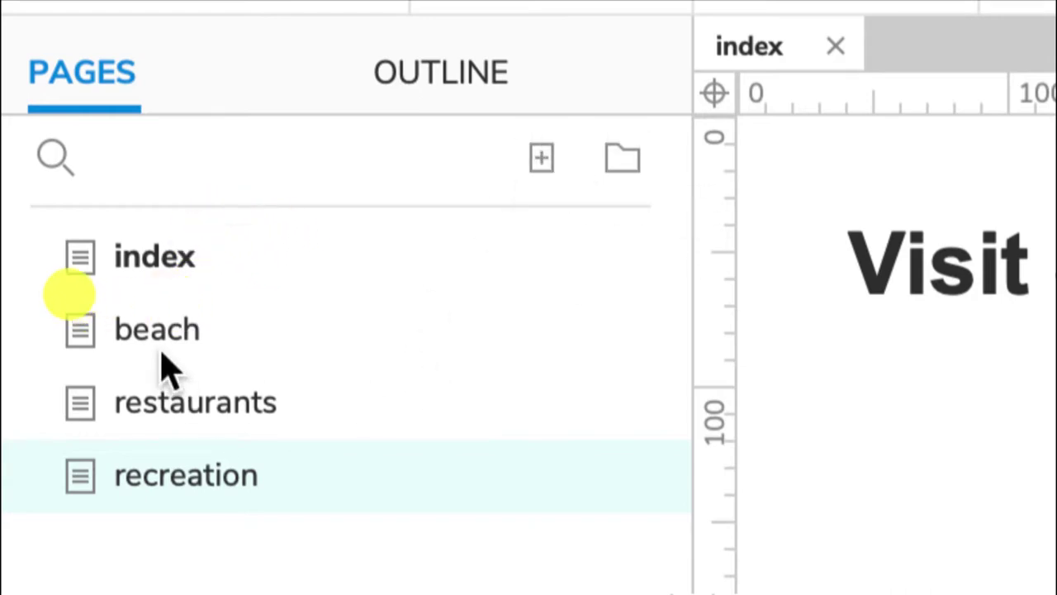
{"action": "left_click", "coordinate": [134, 333]}
{"action": "right_click", "coordinate": [140, 351]}
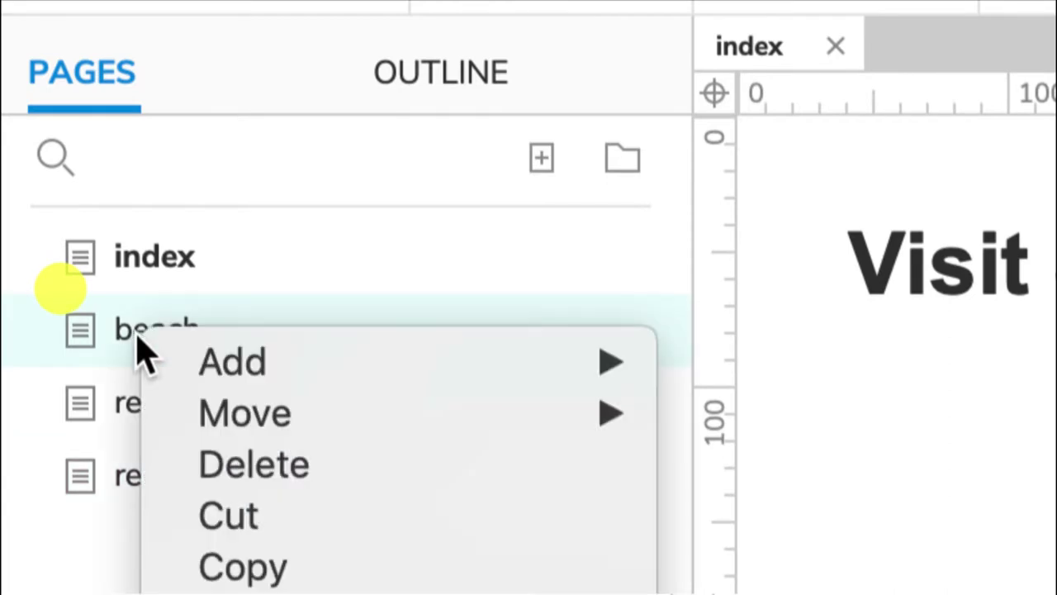
{"action": "right_click", "coordinate": [128, 335]}
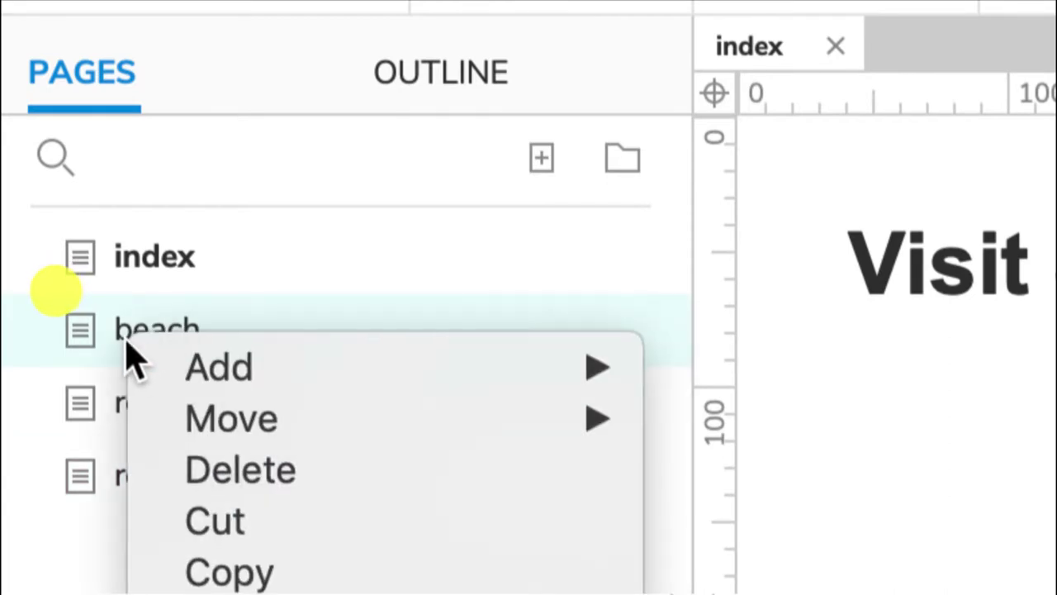
{"action": "mouse_move", "coordinate": [218, 378]}
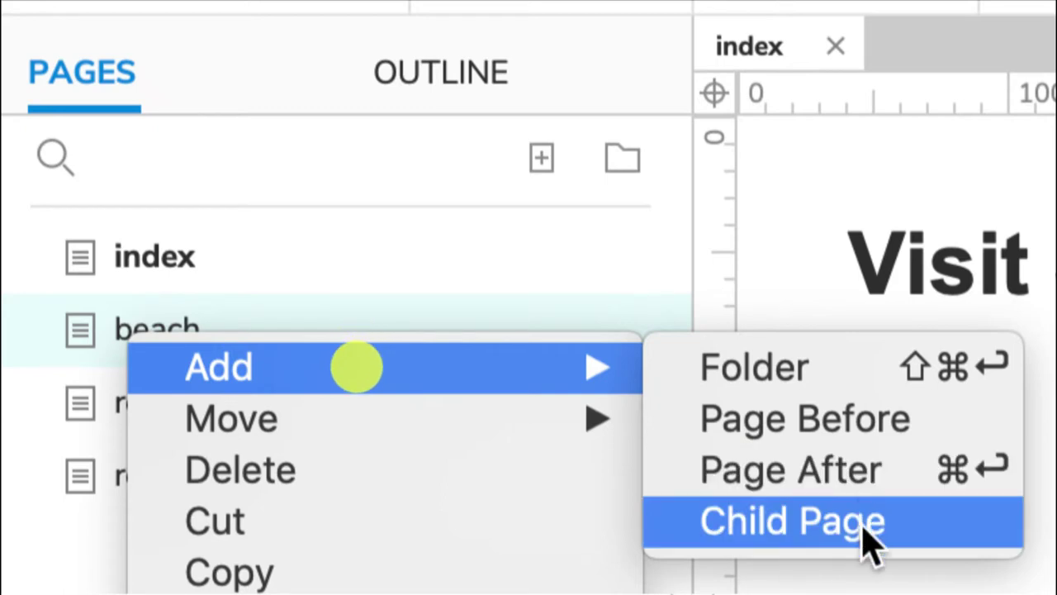
{"action": "left_click", "coordinate": [860, 426]}
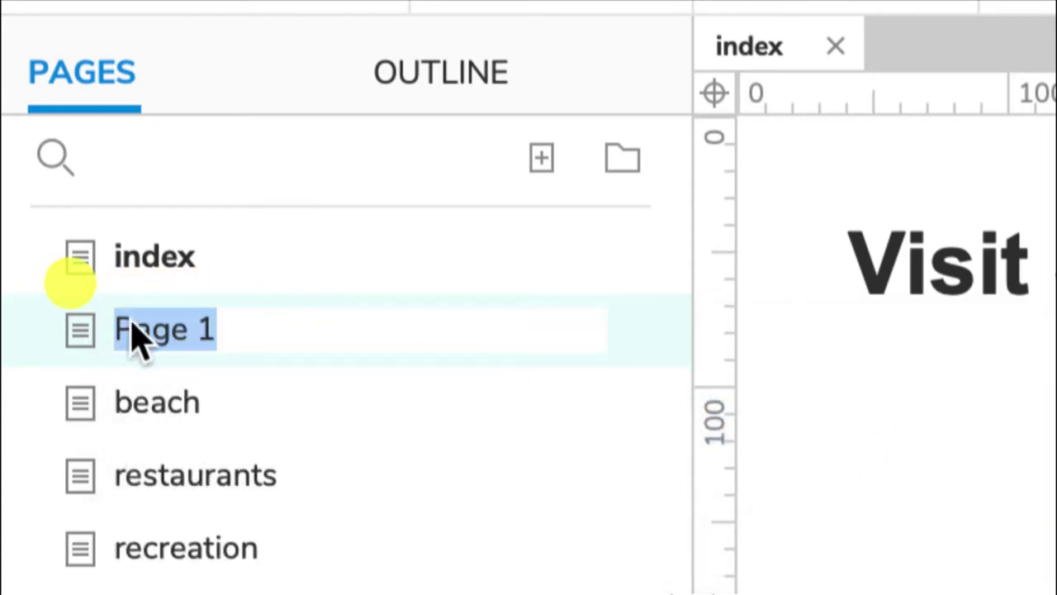
{"action": "key", "text": "Return"}
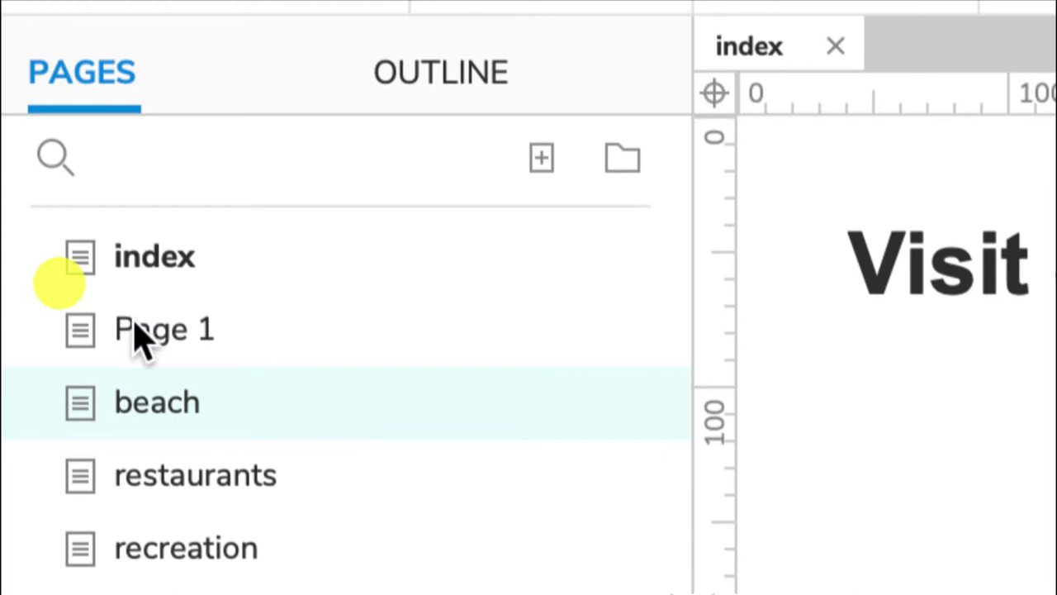
{"action": "right_click", "coordinate": [99, 345]}
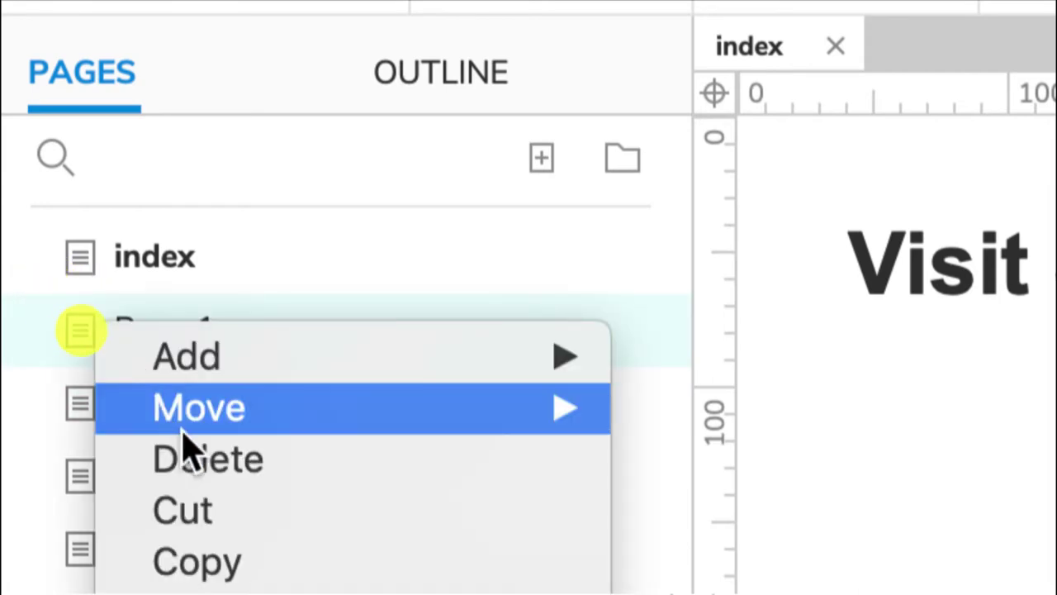
{"action": "left_click", "coordinate": [207, 463]}
{"action": "left_click", "coordinate": [161, 338]}
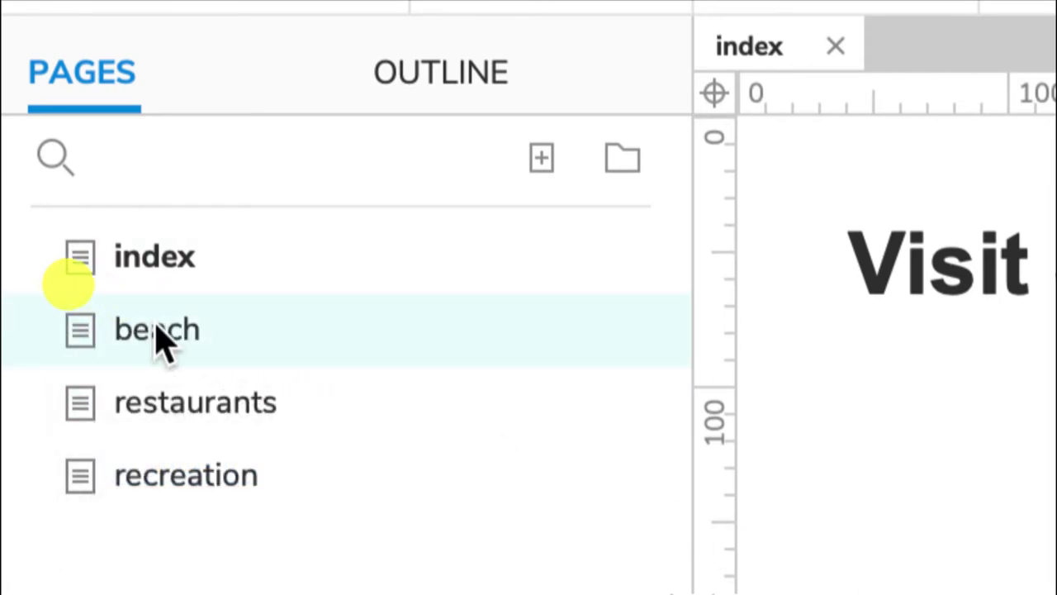
Step: Add a child page named foreshore under the beach page
{"action": "right_click", "coordinate": [197, 346]}
{"action": "mouse_move", "coordinate": [203, 350]}
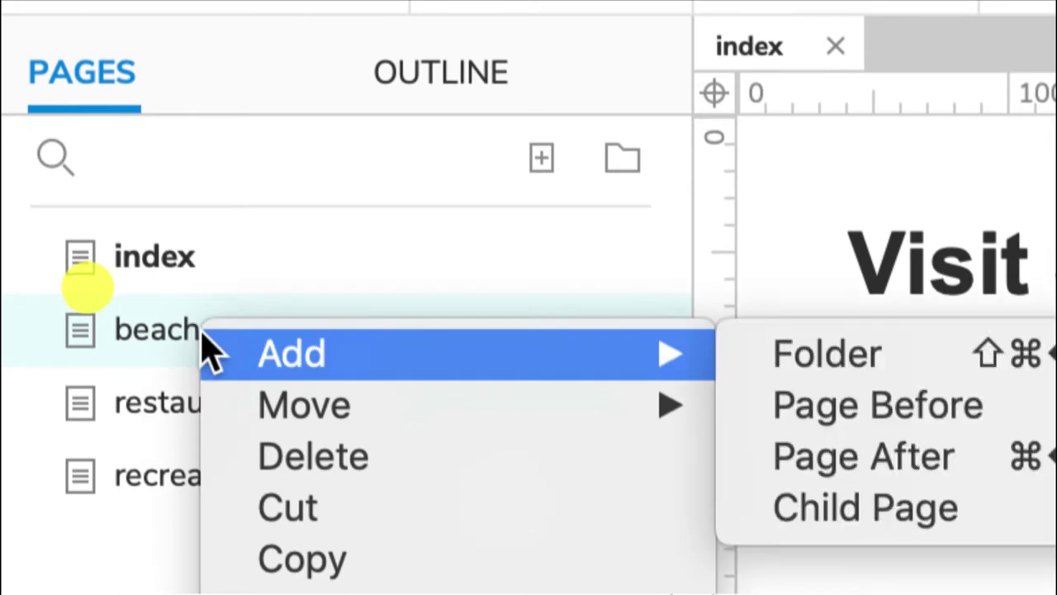
{"action": "left_click", "coordinate": [961, 519]}
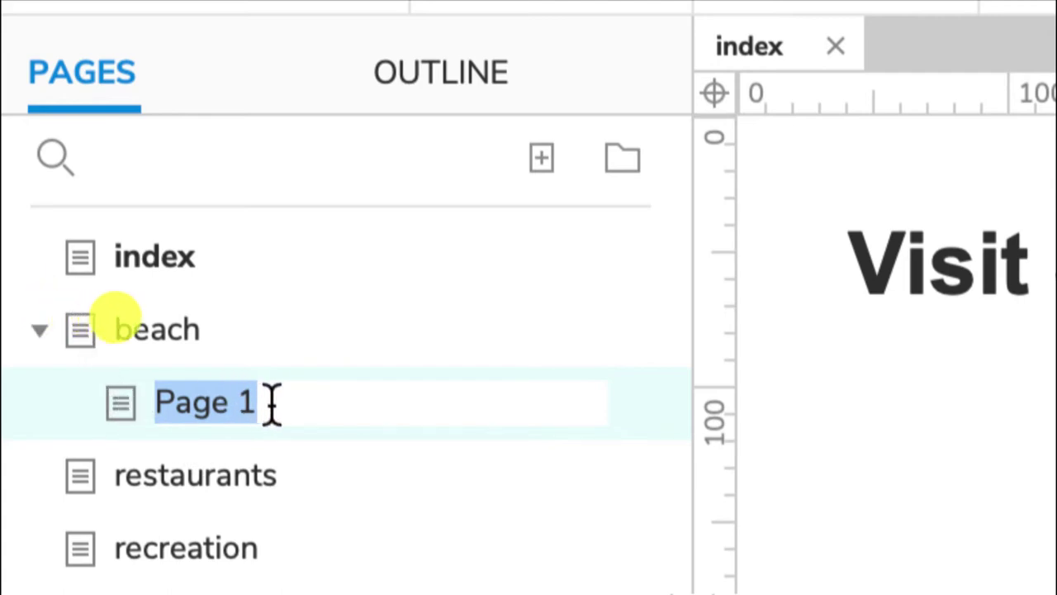
{"action": "type", "text": "foreshore"}
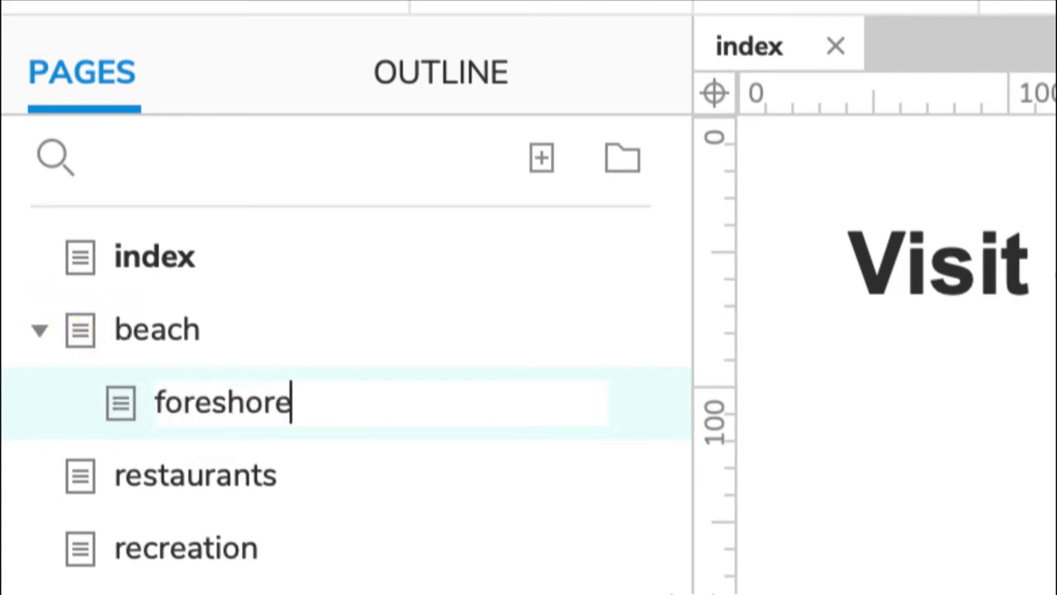
{"action": "key", "text": "Return"}
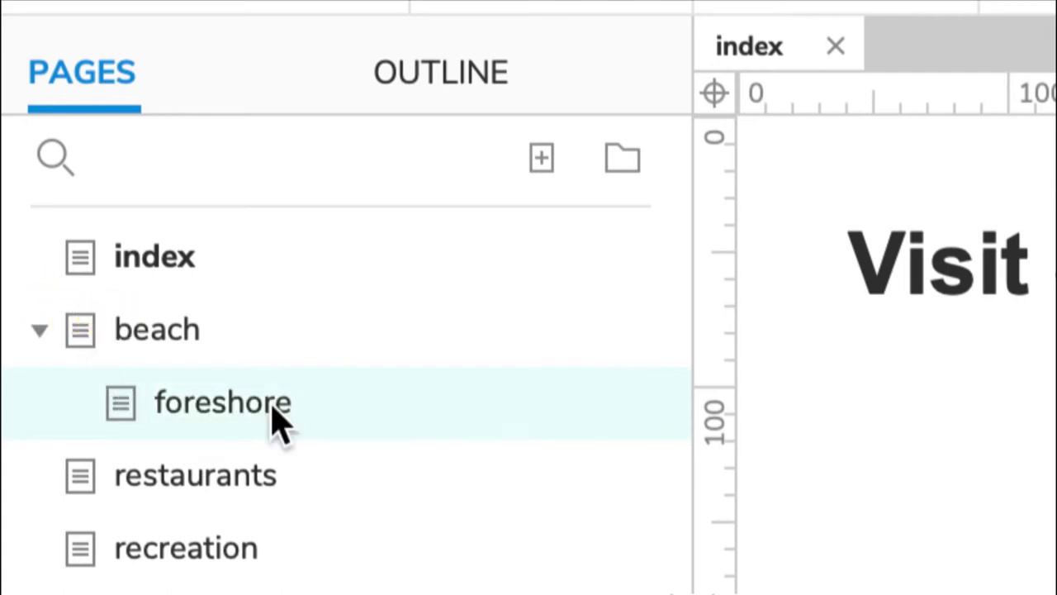
Step: Add a second child page named wildlife under beach and check both children
{"action": "left_click", "coordinate": [157, 338]}
{"action": "right_click", "coordinate": [157, 339]}
{"action": "mouse_move", "coordinate": [682, 364]}
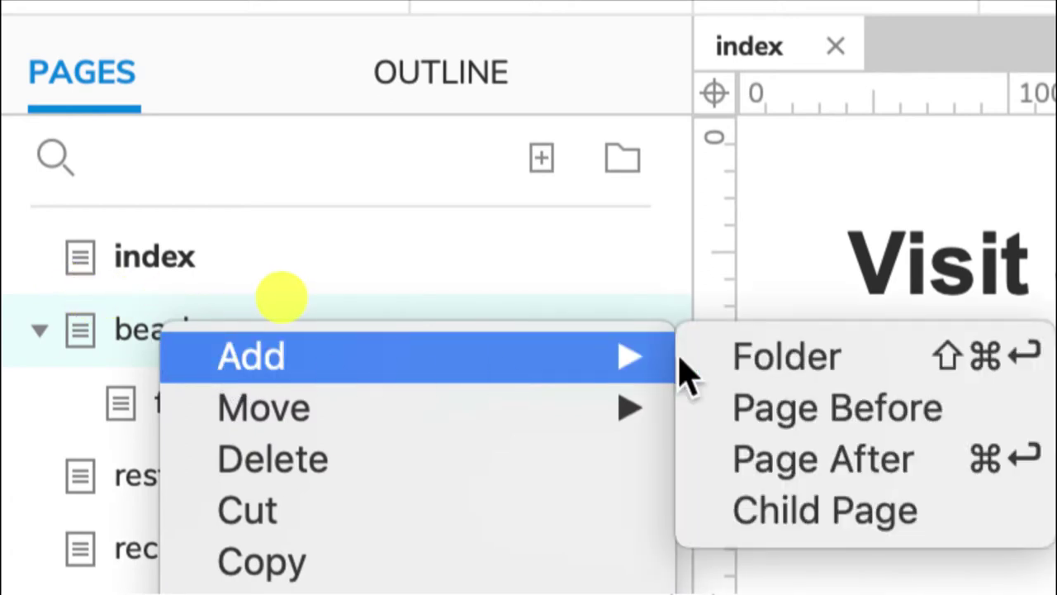
{"action": "left_click", "coordinate": [868, 512]}
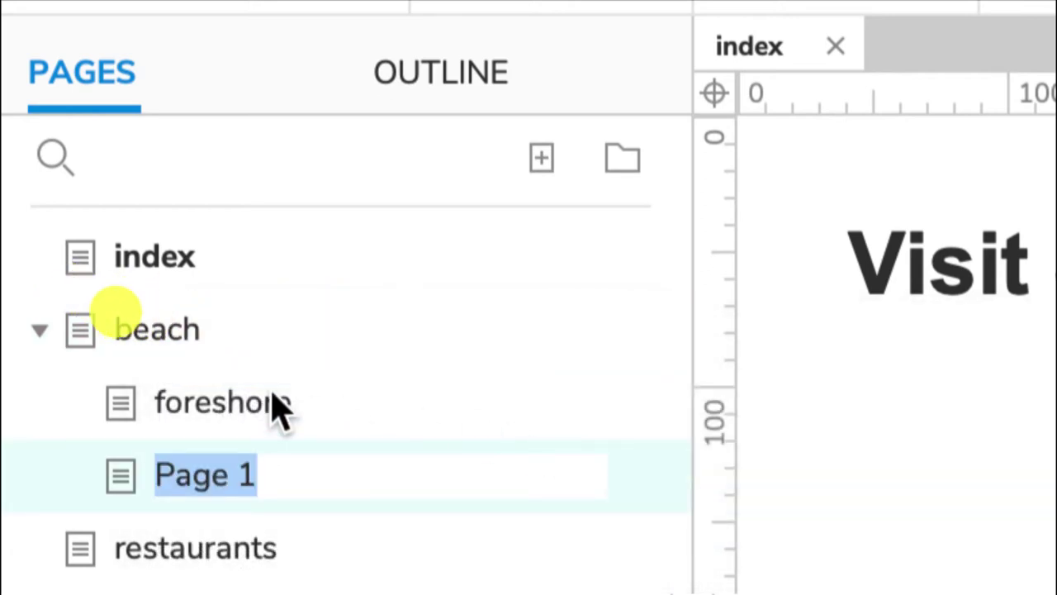
{"action": "type", "text": "wildlife"}
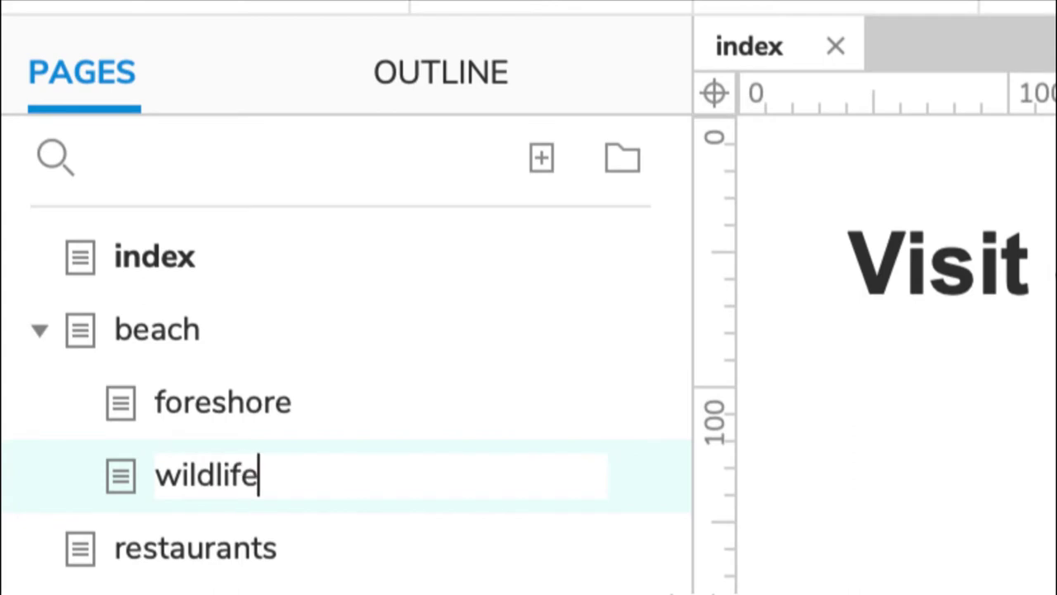
{"action": "key", "text": "Return"}
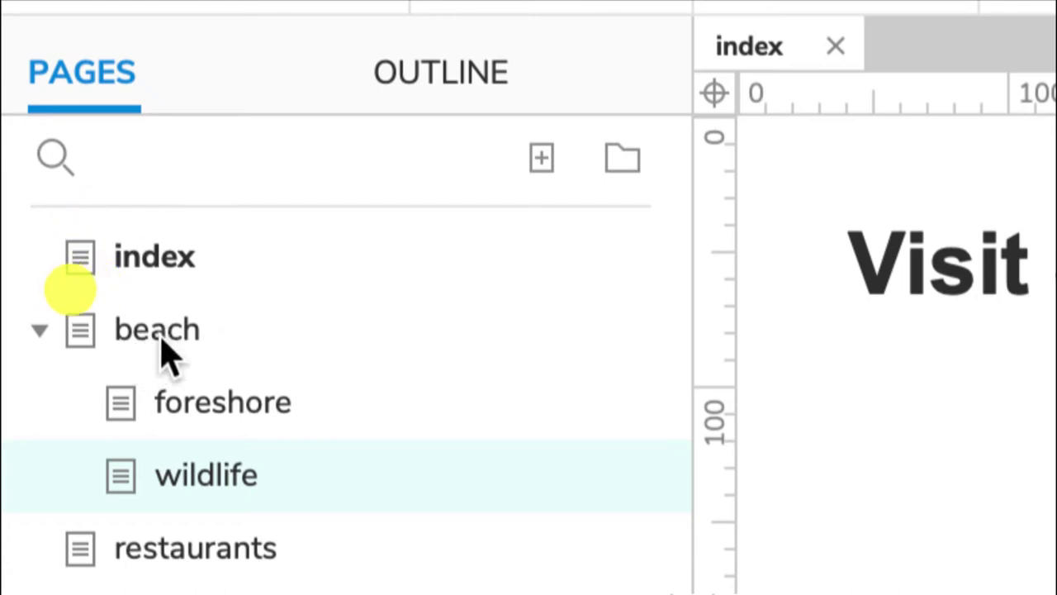
{"action": "left_click", "coordinate": [225, 406]}
{"action": "left_click", "coordinate": [225, 475]}
{"action": "left_click", "coordinate": [227, 411]}
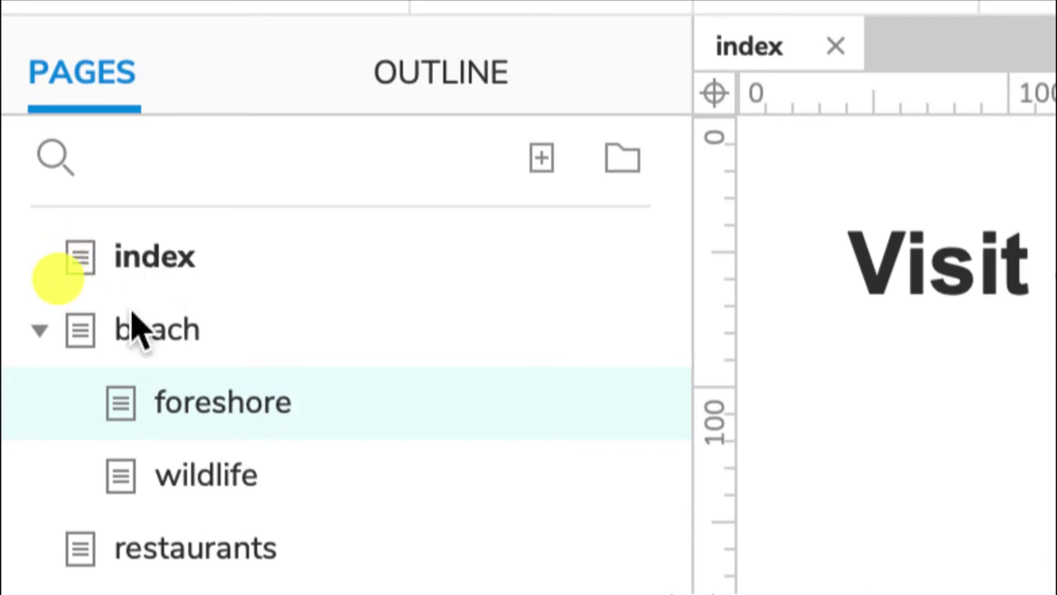
{"action": "left_click", "coordinate": [39, 330]}
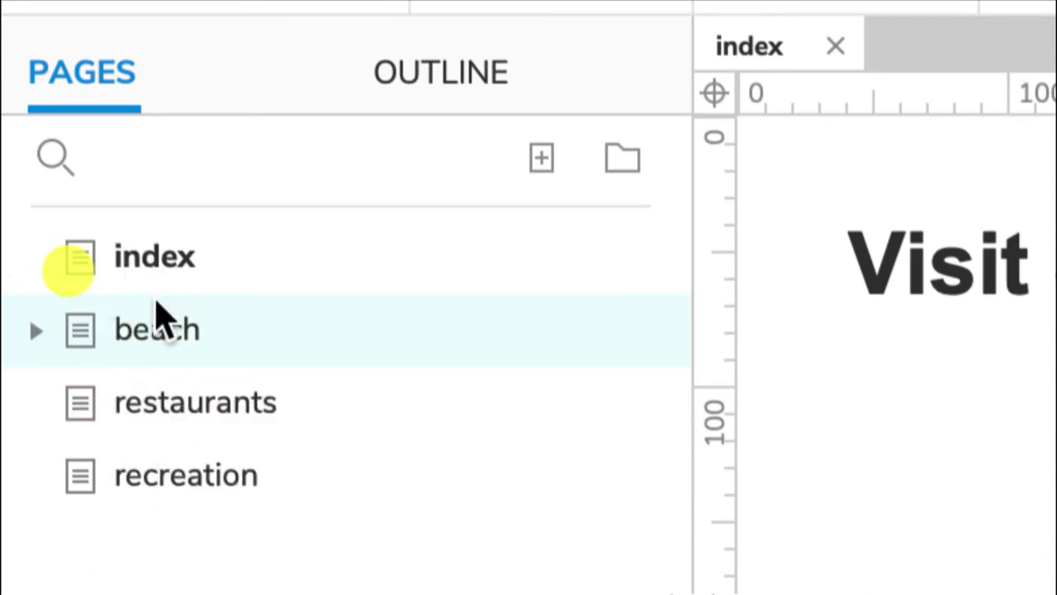
{"action": "left_click", "coordinate": [37, 330]}
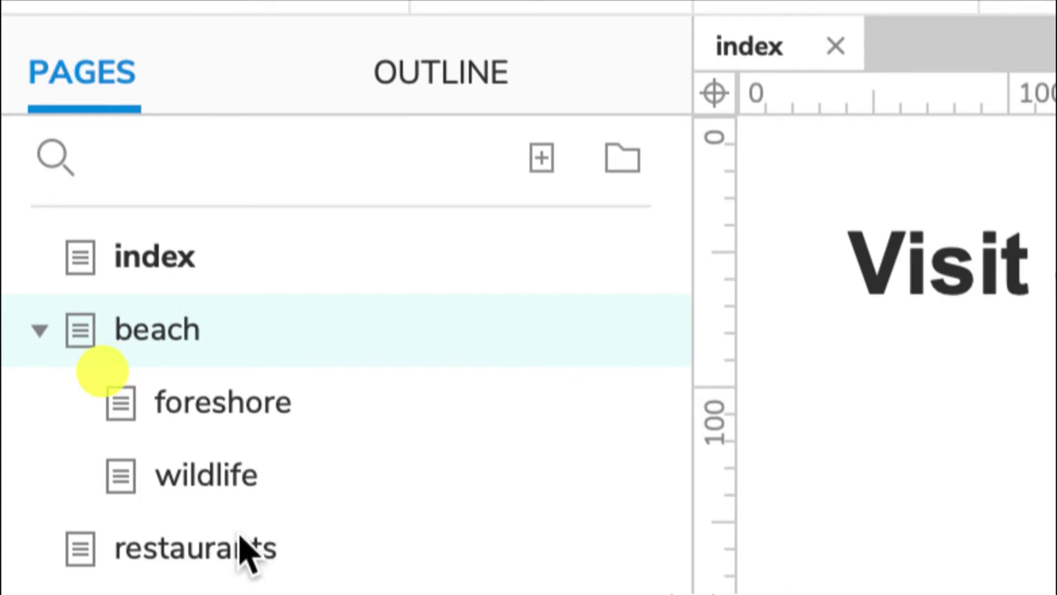
{"action": "left_click", "coordinate": [157, 591]}
{"action": "left_click_drag", "start_coordinate": [145, 488], "coordinate": [161, 307]}
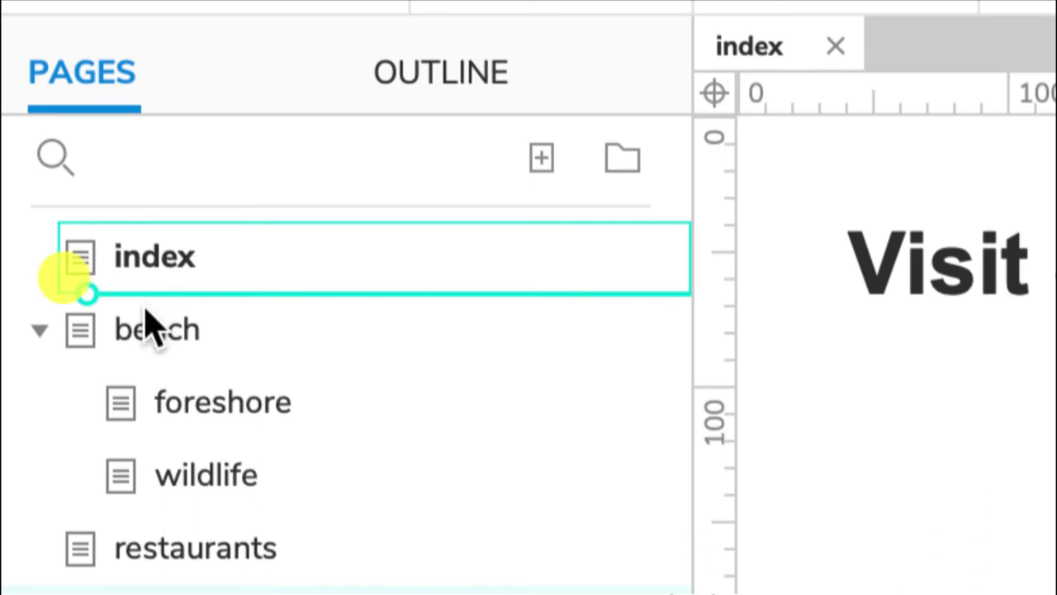
{"action": "left_click_drag", "start_coordinate": [146, 327], "coordinate": [146, 325]}
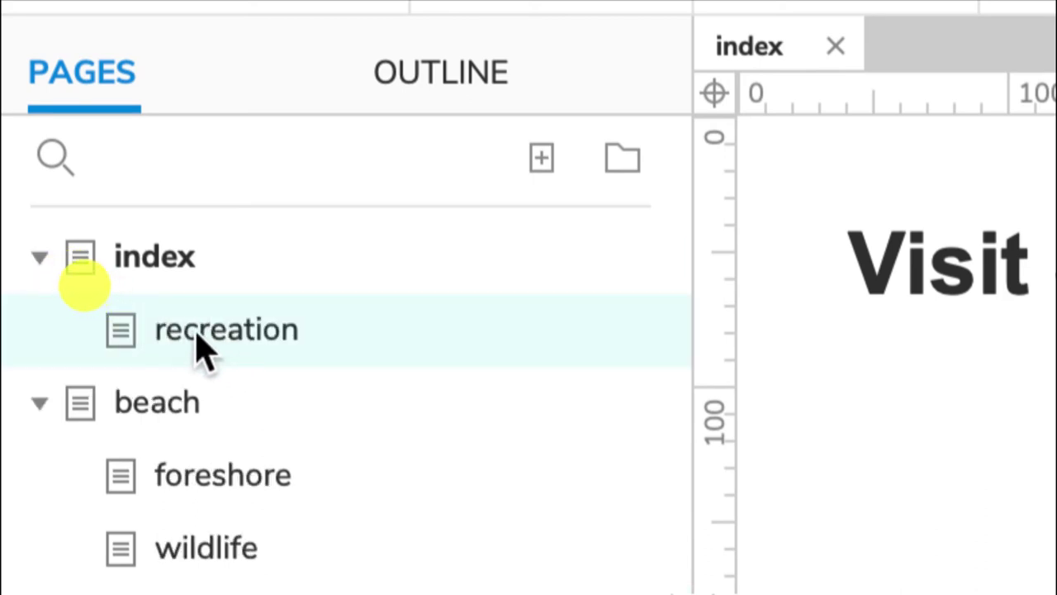
{"action": "left_click_drag", "start_coordinate": [201, 347], "coordinate": [4, 307]}
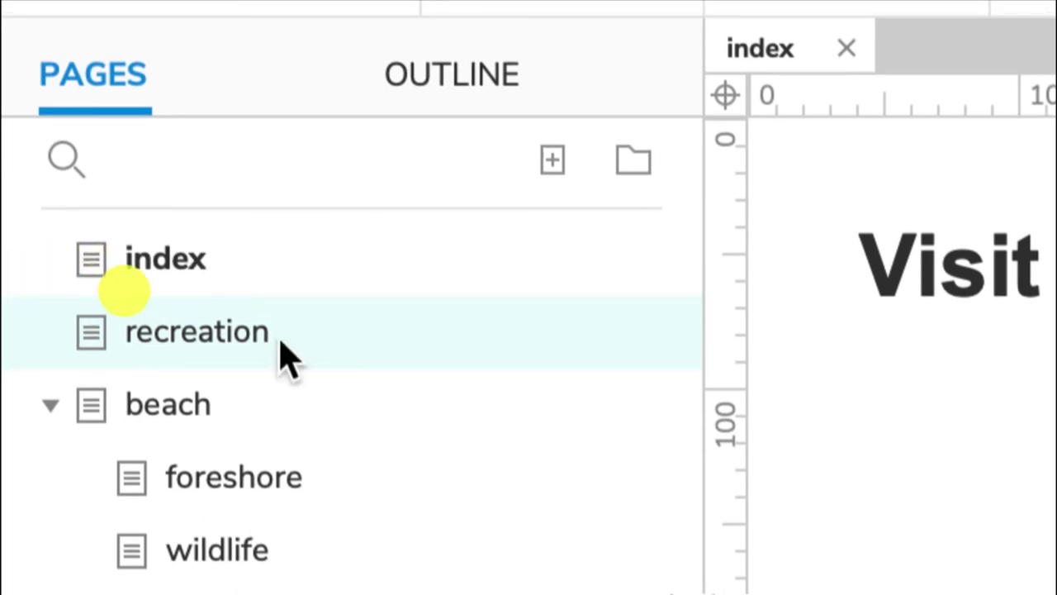
{"action": "left_click_drag", "start_coordinate": [136, 347], "coordinate": [183, 568]}
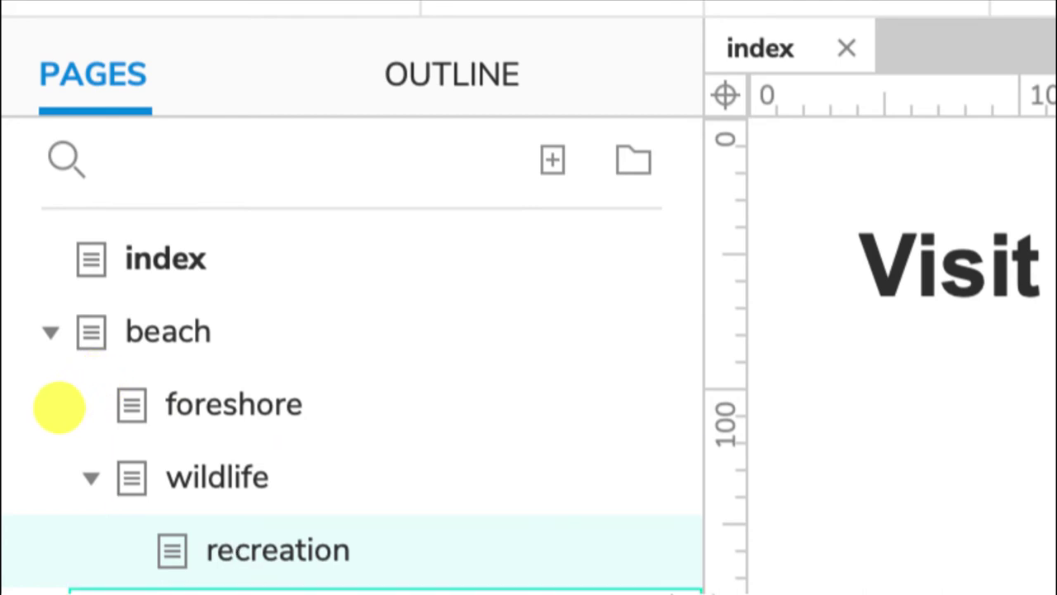
{"action": "key", "text": "ctrl+z"}
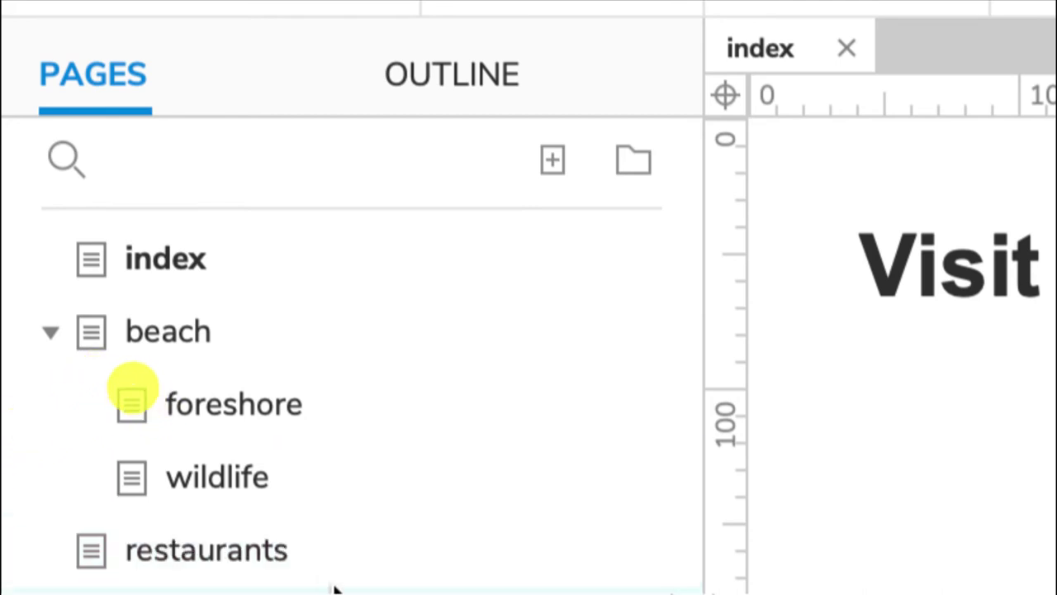